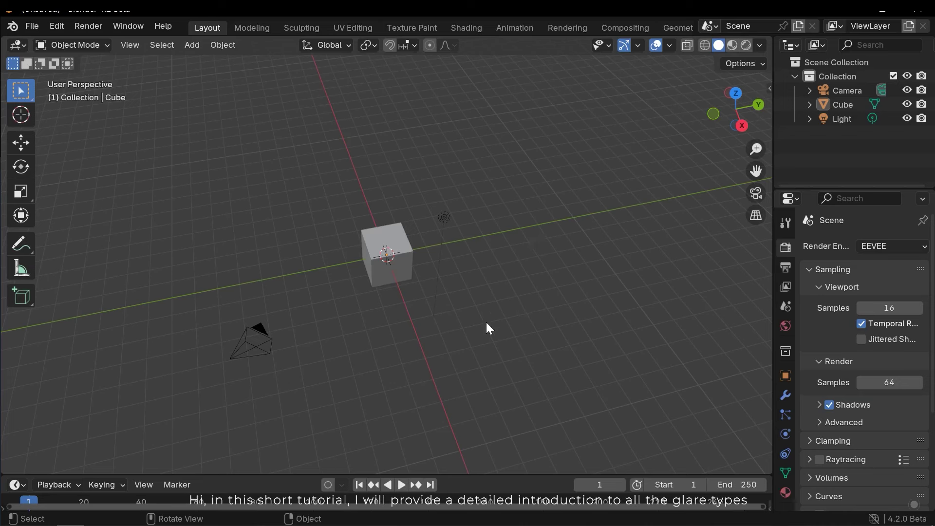
middle_click_drag(486, 321, 504, 308)
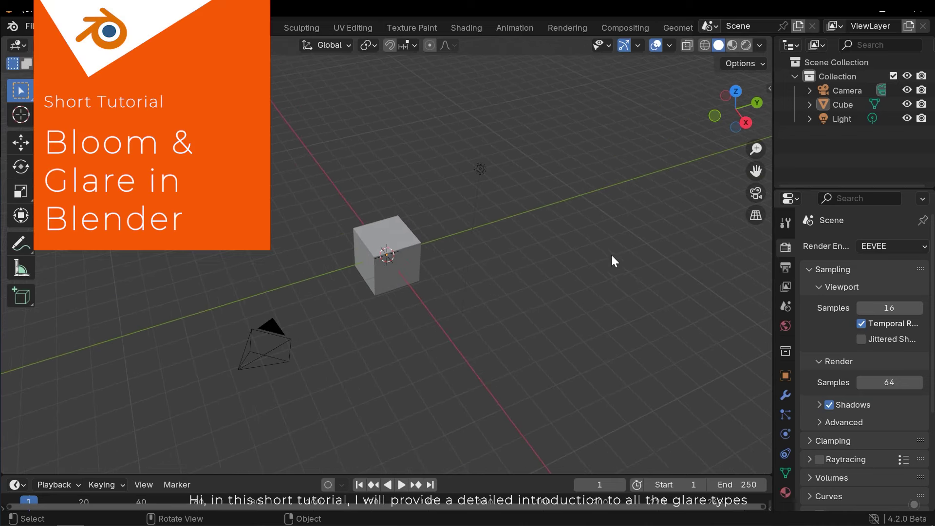
middle_click_drag(611, 255, 568, 261)
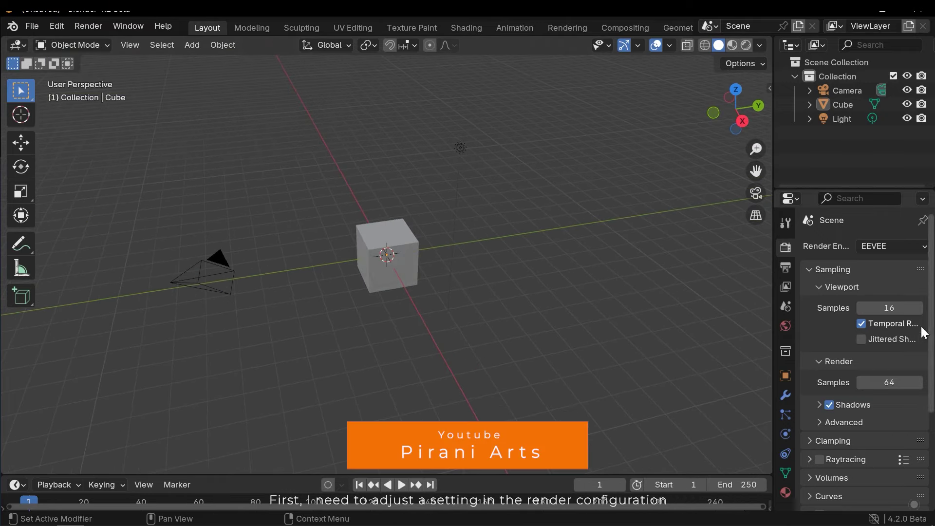
Step: Check in the render Performance settings that the compositor device is GPU
scroll(866, 333, "down", 6)
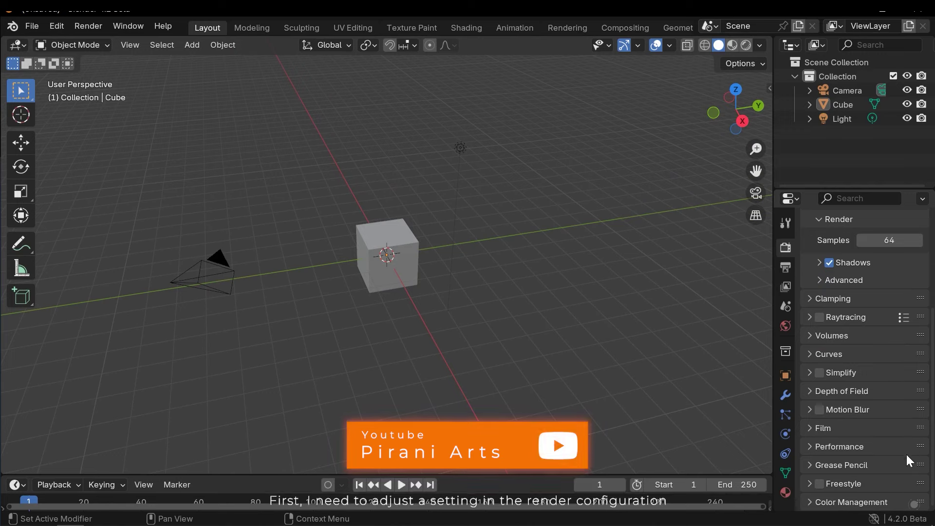
left_click(838, 445)
scroll(870, 450, "down", 4)
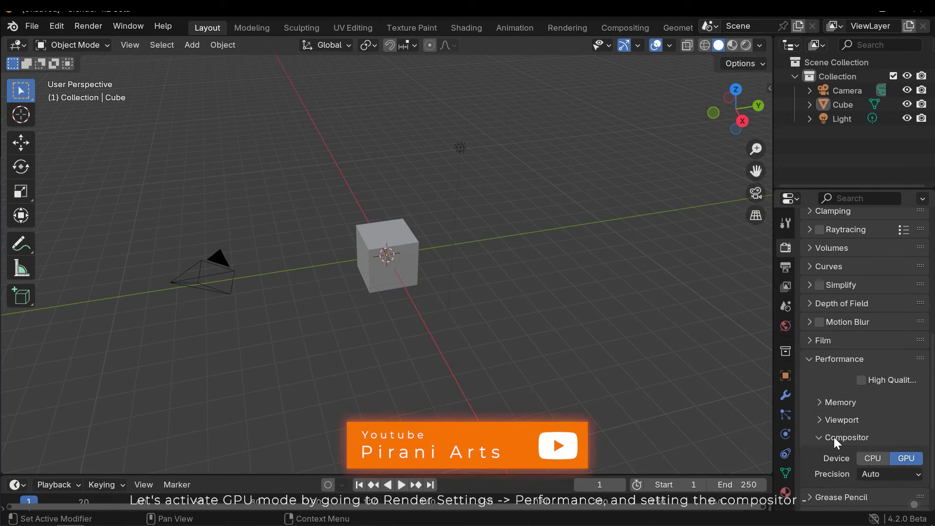
scroll(841, 437, "down", 2)
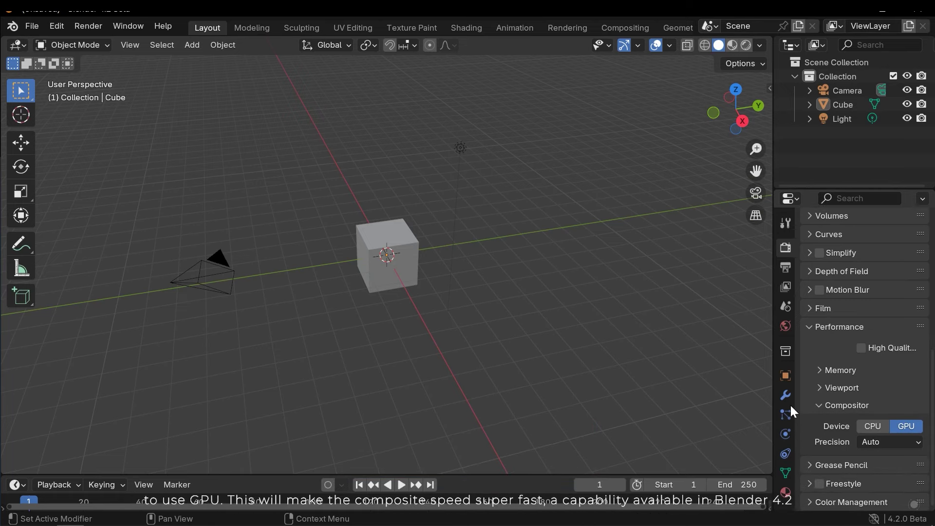
Step: Switch to the Compositing workspace and bring in the image Dragon.jpg as a node above Render Layers
middle_click_drag(542, 389, 534, 131)
left_click(625, 27)
middle_click_drag(453, 198, 352, 335)
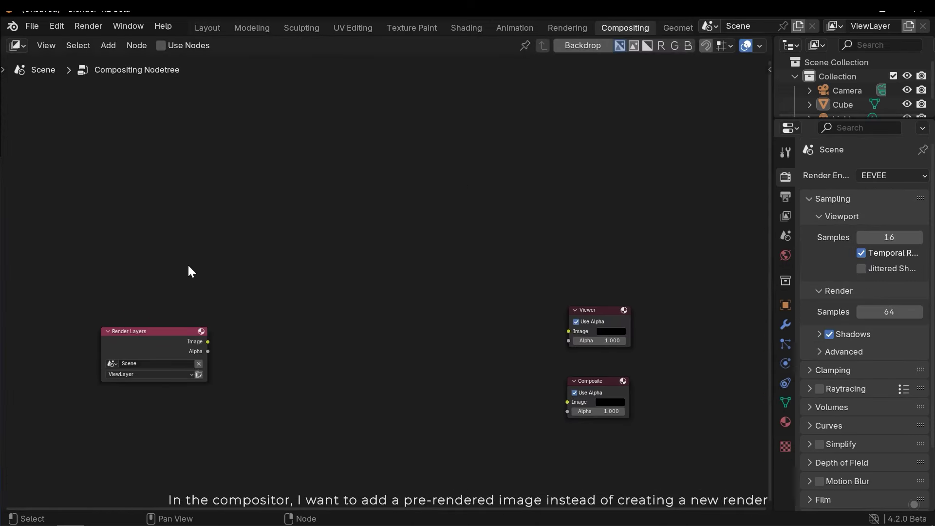
left_click(89, 27)
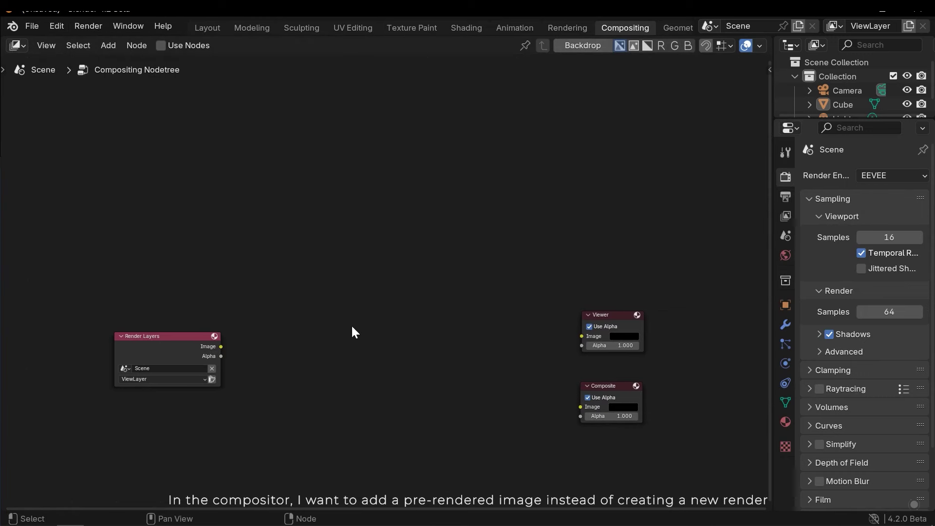
middle_click_drag(323, 352, 324, 345)
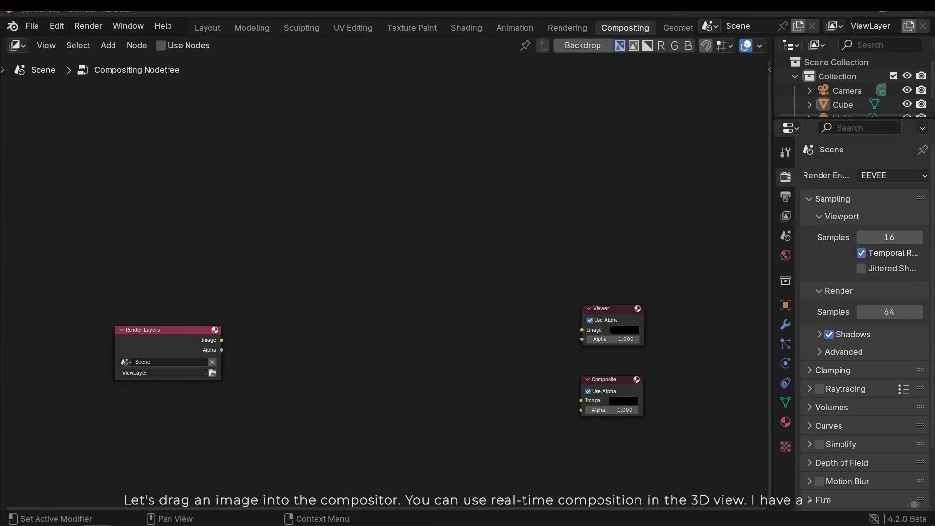
left_click_drag(136, 223, 194, 221)
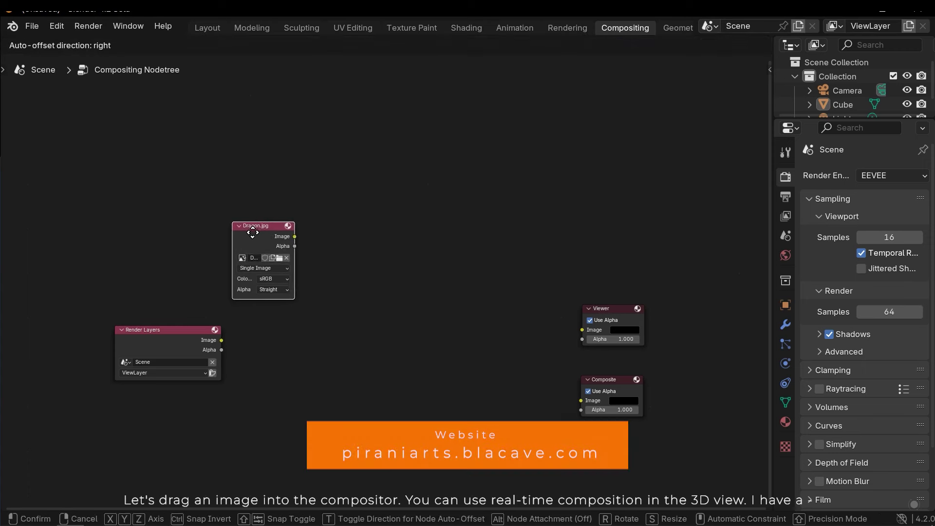
left_click(249, 256)
Step: Enable Use Nodes and the Backdrop for the compositing node tree
middle_click_drag(346, 261, 316, 253)
middle_click_drag(369, 233, 382, 233)
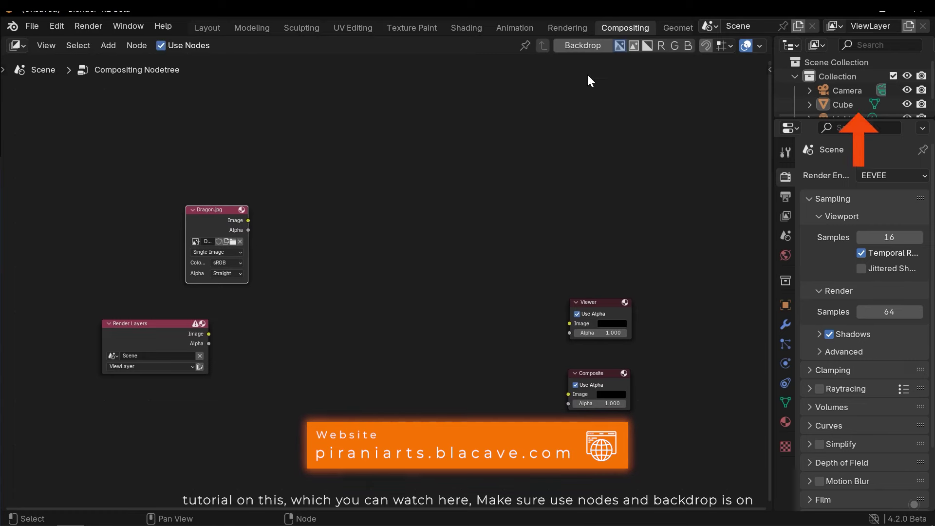
left_click(579, 46)
Step: Link the Dragon.jpg Image output to the Viewer for a preview, and cut that link again
middle_click_drag(434, 243, 325, 234)
scroll(448, 246, "up", 1)
left_click_drag(178, 212, 525, 323)
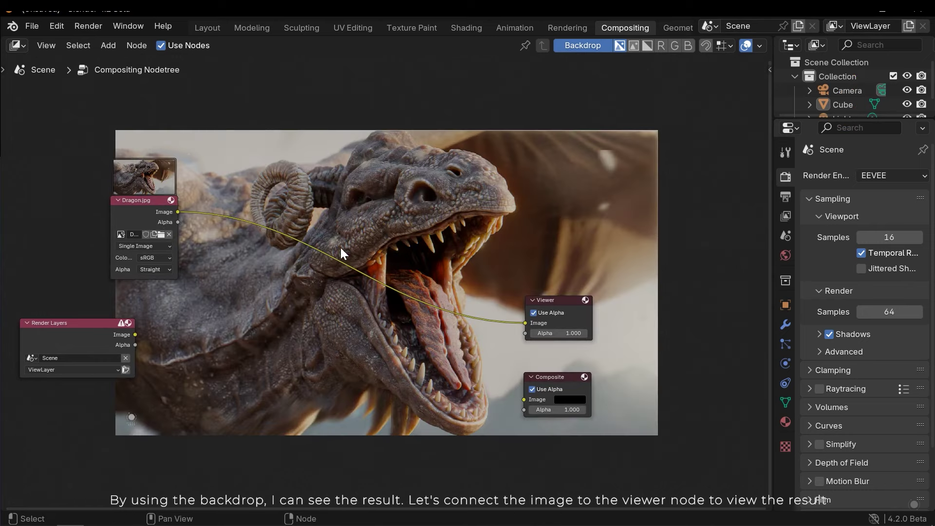
right_click_drag(400, 235, 383, 306, "ctrl")
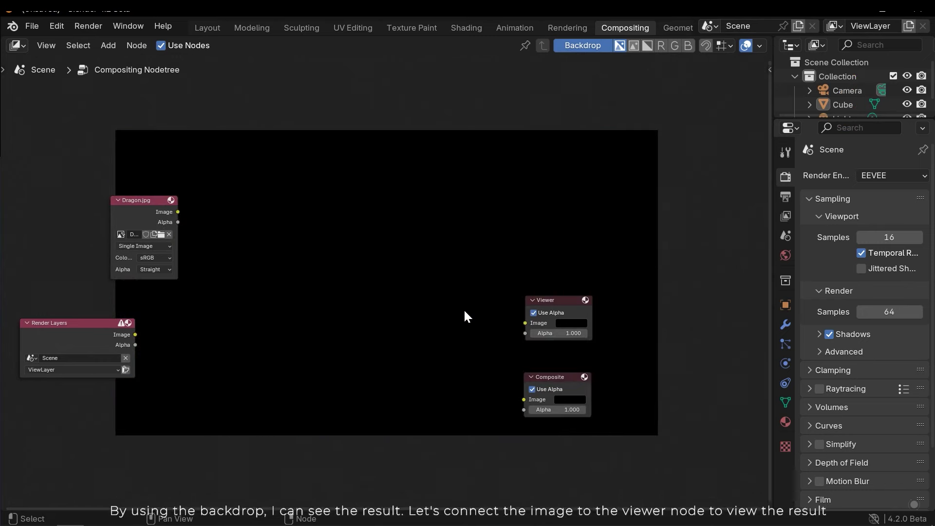
Step: Add a Glare node between the Dragon.jpg and Viewer nodes
middle_click_drag(464, 310, 500, 312)
right_click(351, 295)
key("shift+a")
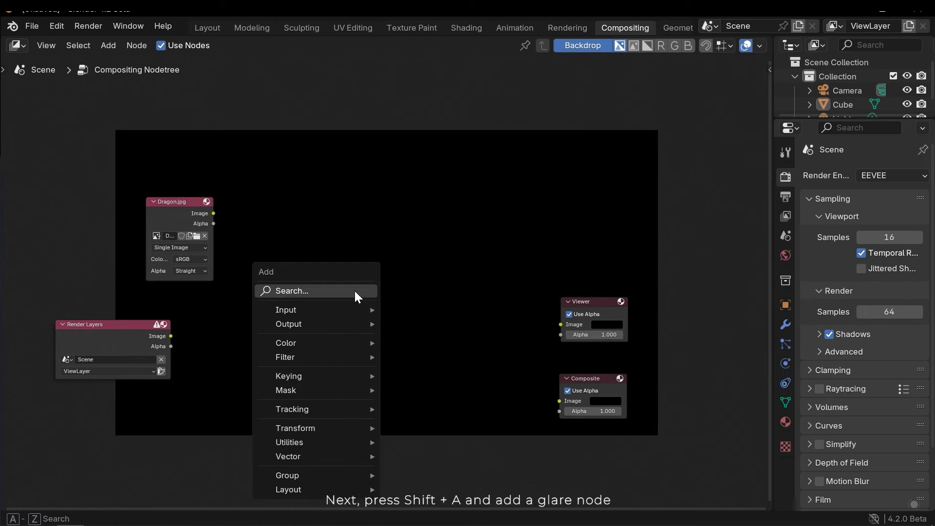
left_click(355, 292)
type("gla")
key("Return")
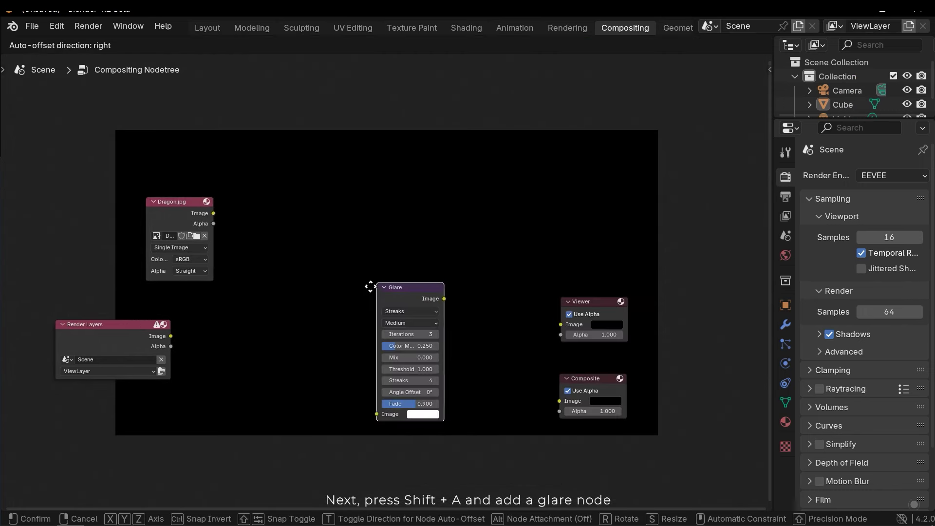
left_click(287, 290)
Step: Connect the Dragon.jpg Image output to the Glare input, and the Glare output to the Viewer's Image input
left_click_drag(213, 213, 292, 422)
left_click_drag(359, 308, 427, 328)
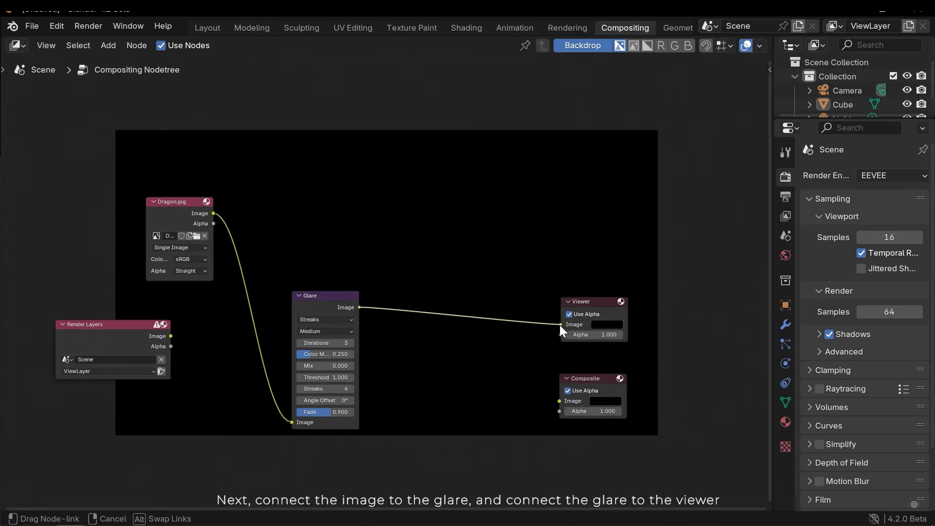
left_click_drag(560, 324, 561, 324)
Step: Set the Glare node's quality to High and its threshold to 0.400
scroll(511, 345, "up", 2)
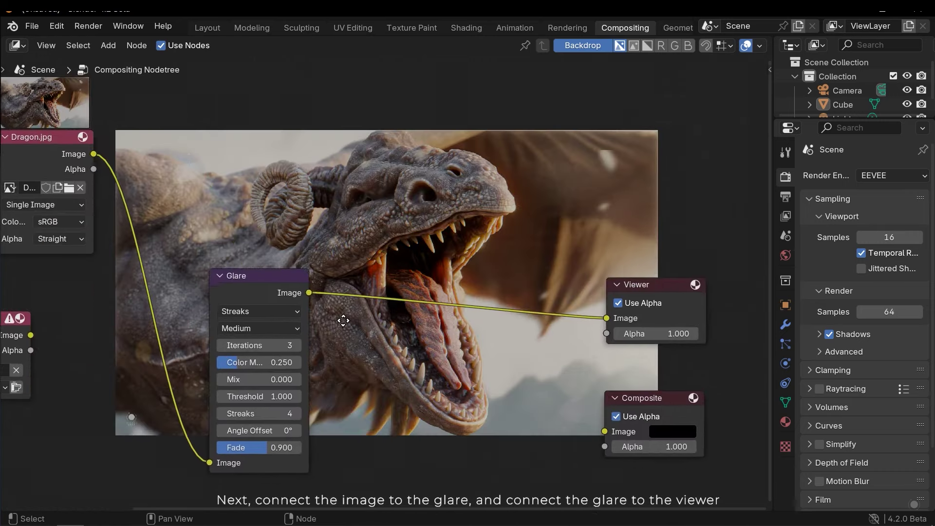
scroll(293, 299, "up", 2)
mouse_move(337, 315)
middle_mouse_down()
mouse_move(286, 297)
mouse_move(277, 317)
mouse_move(265, 313)
middle_mouse_up()
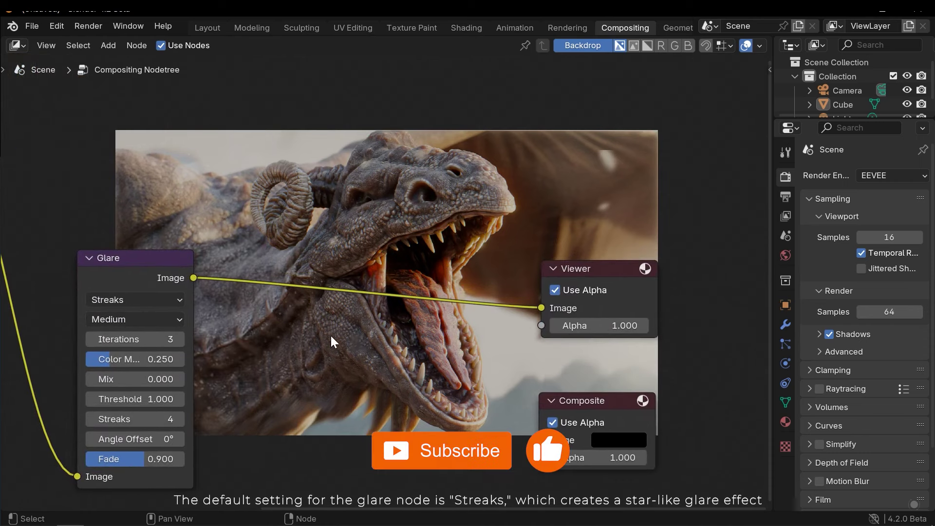
middle_click_drag(240, 326, 209, 305)
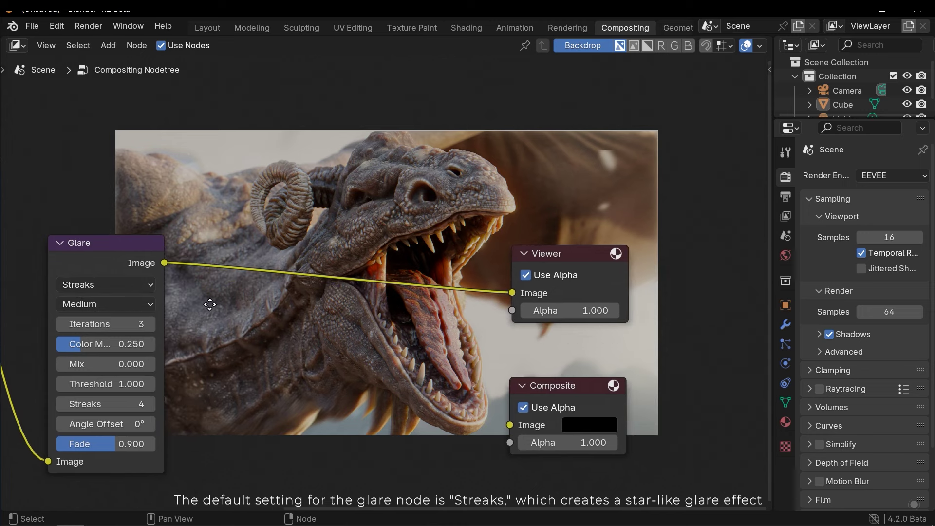
left_click(77, 305)
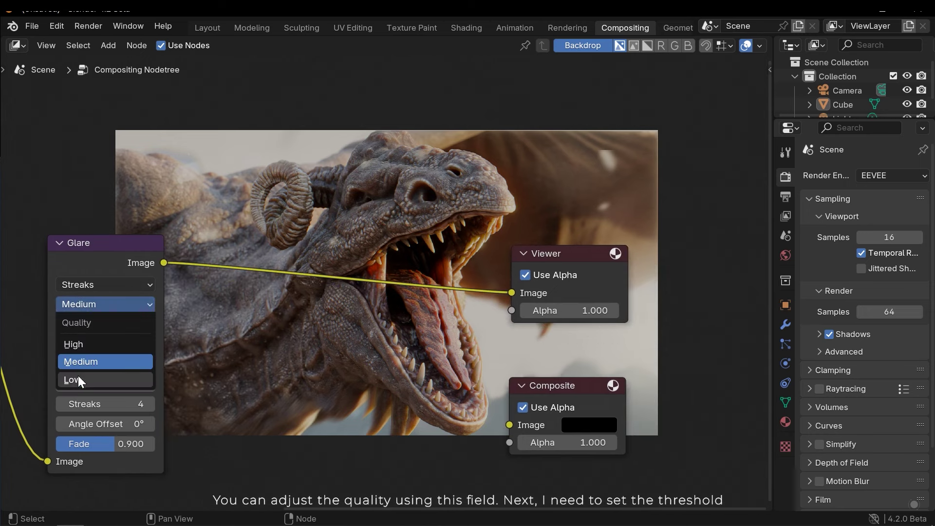
left_click(83, 345)
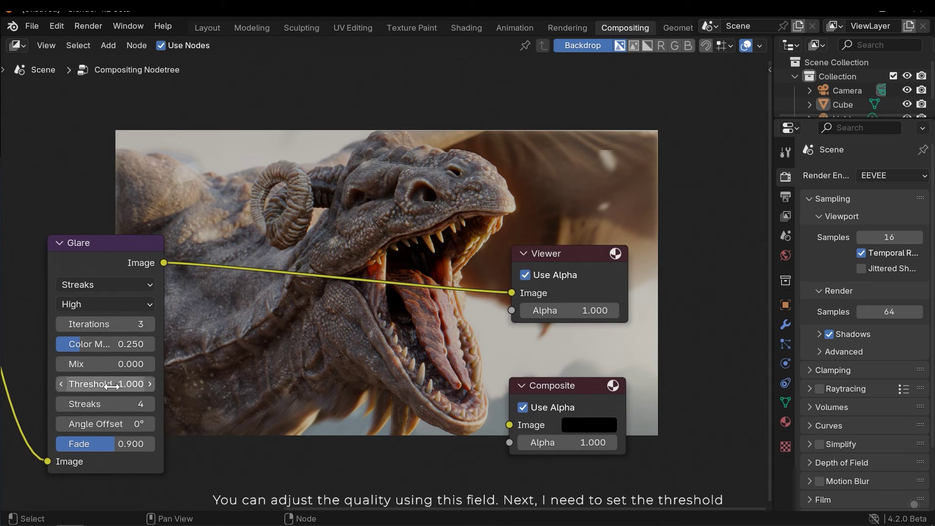
mouse_move(119, 387)
left_mouse_down()
mouse_move(102, 384)
mouse_move(141, 383)
mouse_move(121, 388)
left_mouse_up()
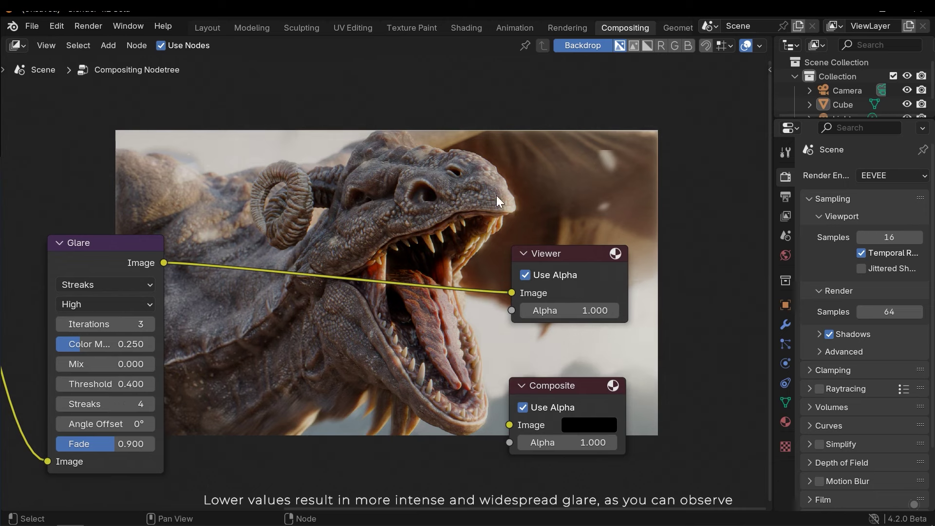
Step: Try other Iterations, Color Modulation and Mix values on the Streaks glare, and restore the original values
left_click_drag(122, 324, 144, 323)
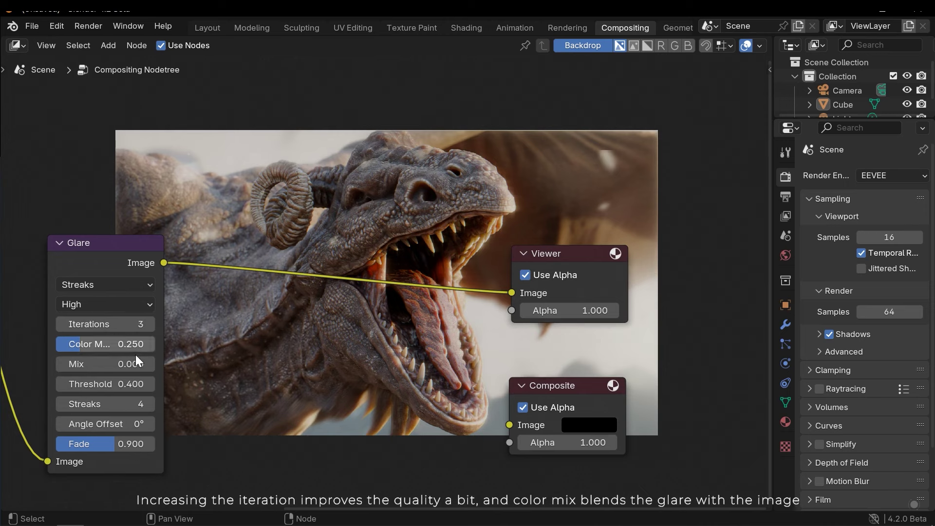
left_click_drag(127, 343, 155, 343)
key("ctrl+z")
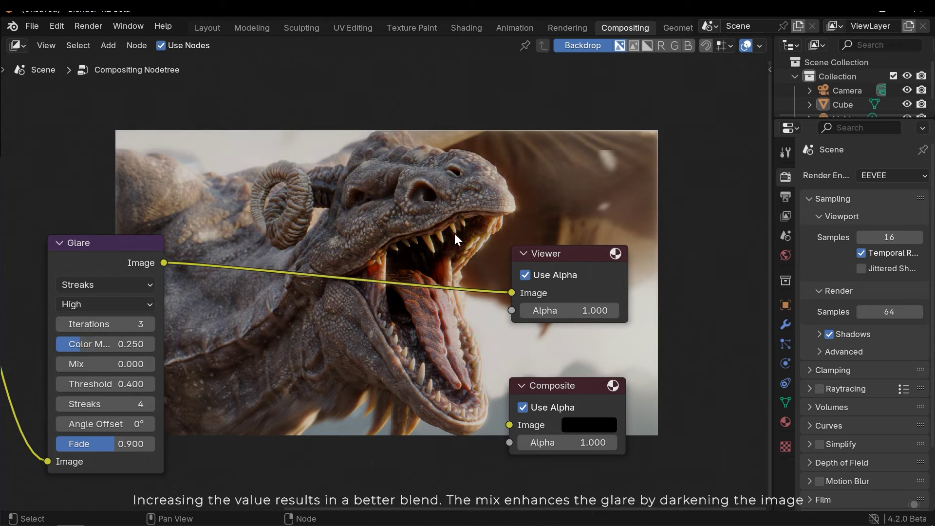
left_click_drag(105, 363, 125, 364)
key("ctrl+z")
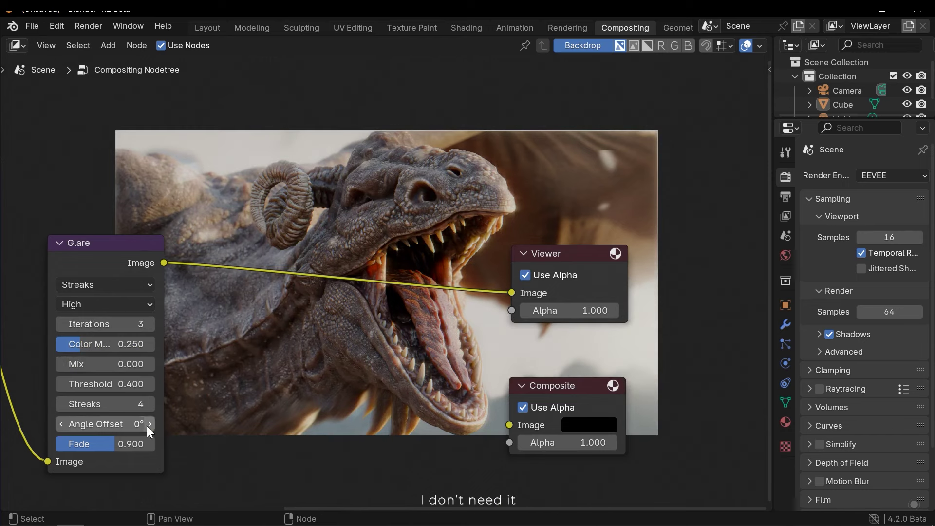
Step: Set the Glare node's Streaks count to 16 and its Angle Offset to 99°
left_click_drag(121, 404, 180, 405)
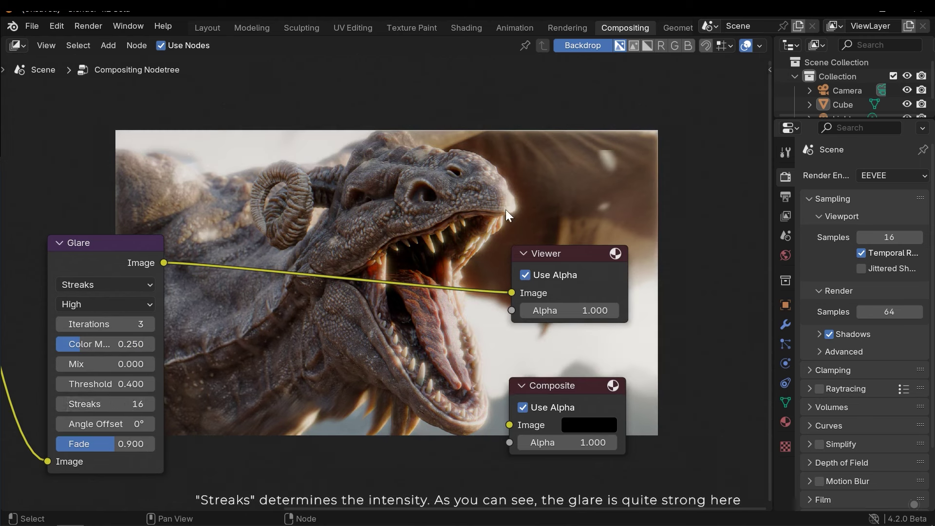
left_click_drag(118, 424, 524, 276)
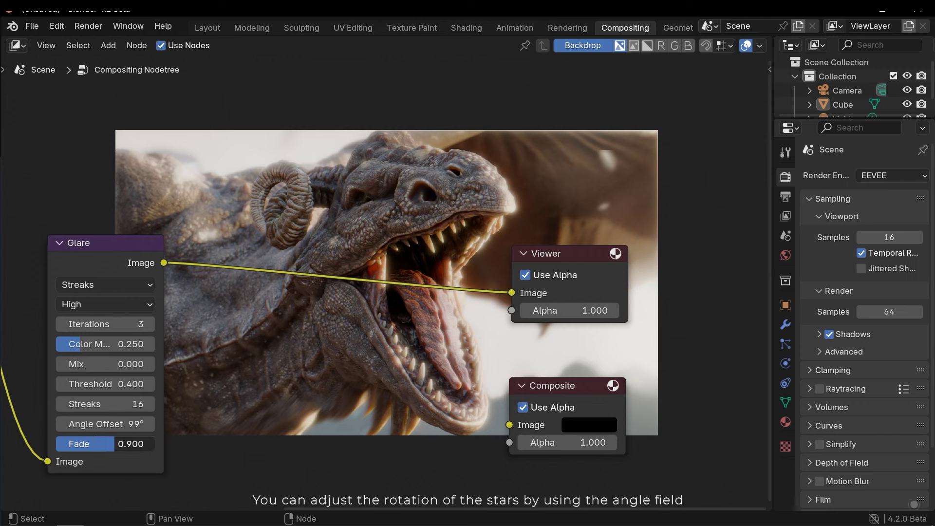
Step: Try a Fade of 0.933 on the Streaks glare, and undo it
left_click_drag(105, 444, 129, 443)
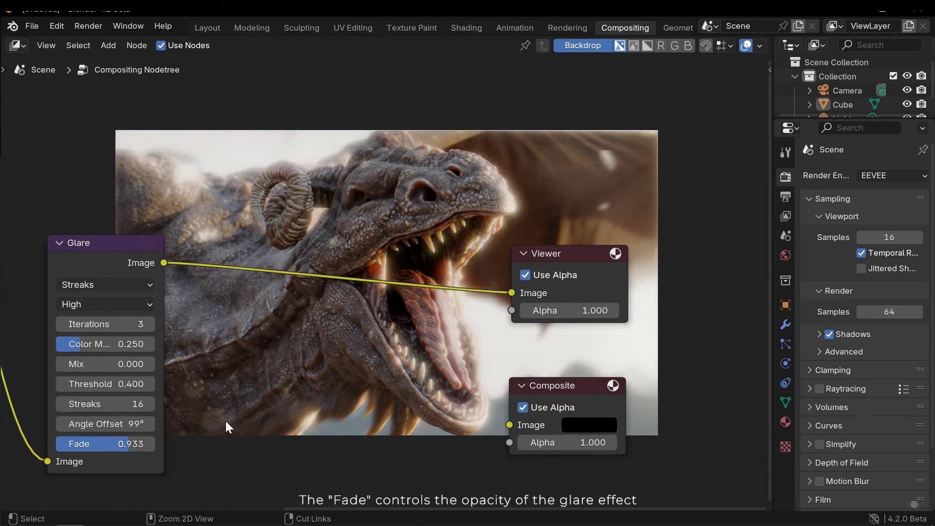
key("ctrl+z")
Step: Change the glare type to Bloom and try out other Threshold and Size values
left_click(86, 286)
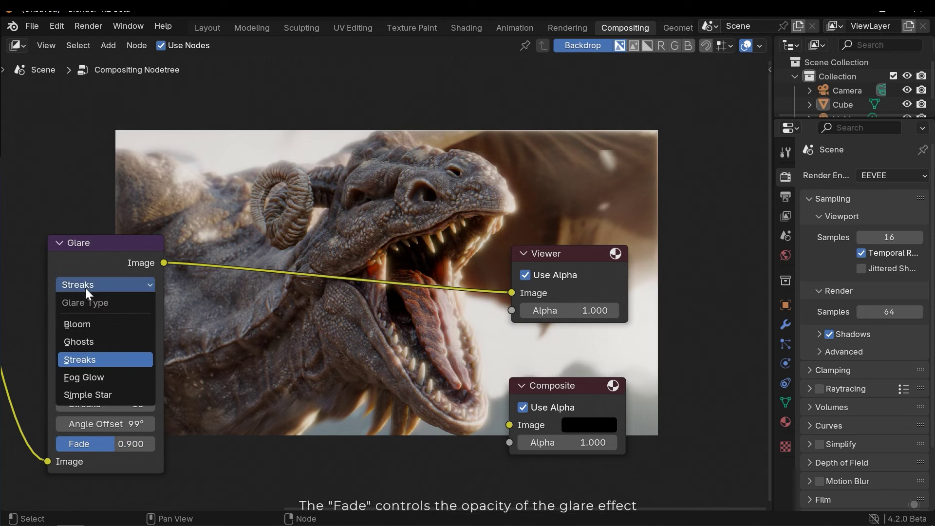
left_click(84, 325)
middle_click_drag(336, 295, 363, 328)
left_click_drag(126, 375, 117, 357)
key("ctrl+z")
mouse_move(126, 396)
left_mouse_down()
mouse_move(141, 398)
mouse_move(132, 398)
left_mouse_up()
key("ctrl+z")
key("ctrl+z")
Step: Change the glare type to Ghosts and set its threshold to 0.000
left_click(124, 316)
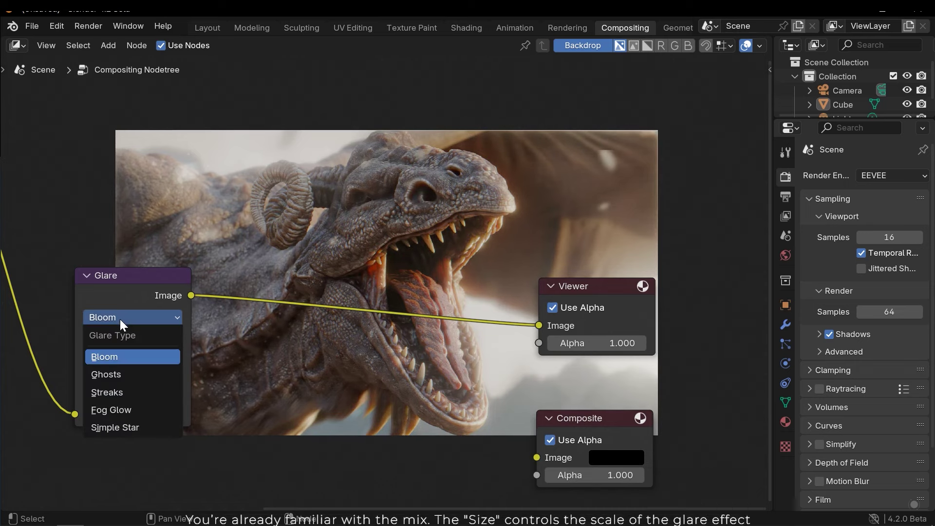
left_click(126, 373)
middle_click_drag(304, 299, 318, 298)
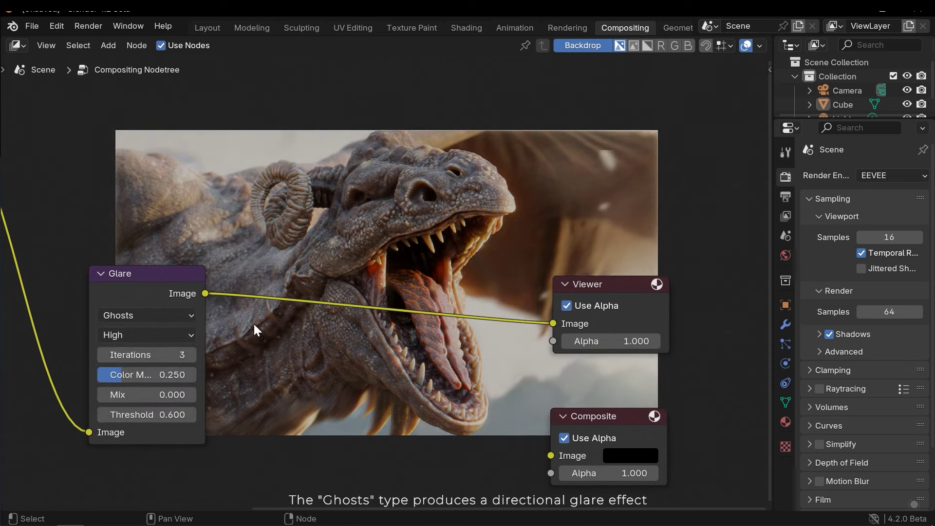
left_click_drag(144, 414, 111, 414)
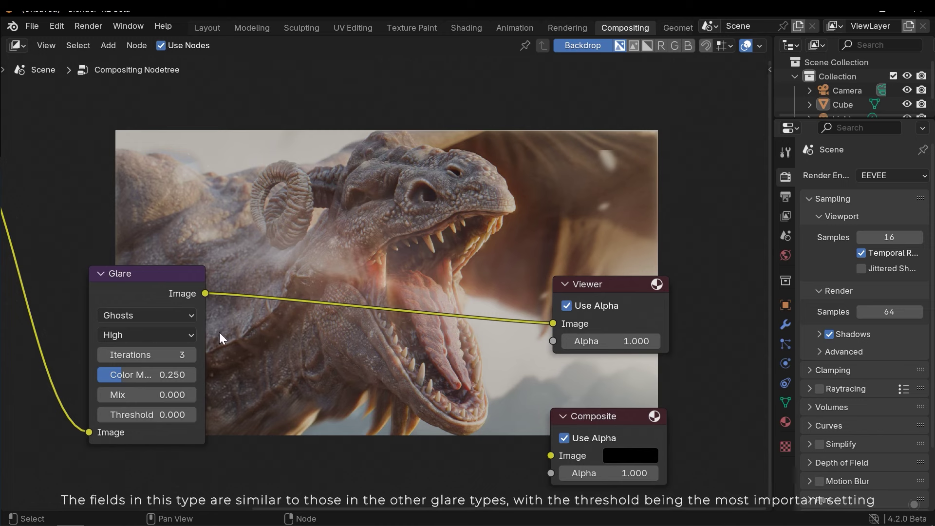
Step: Try other Color Modulation and Mix values on the Ghosts glare, and restore the original values
left_click_drag(145, 375, 168, 356)
key("ctrl+z")
key("ctrl+z")
left_click_drag(140, 392, 195, 393)
key("BackSpace")
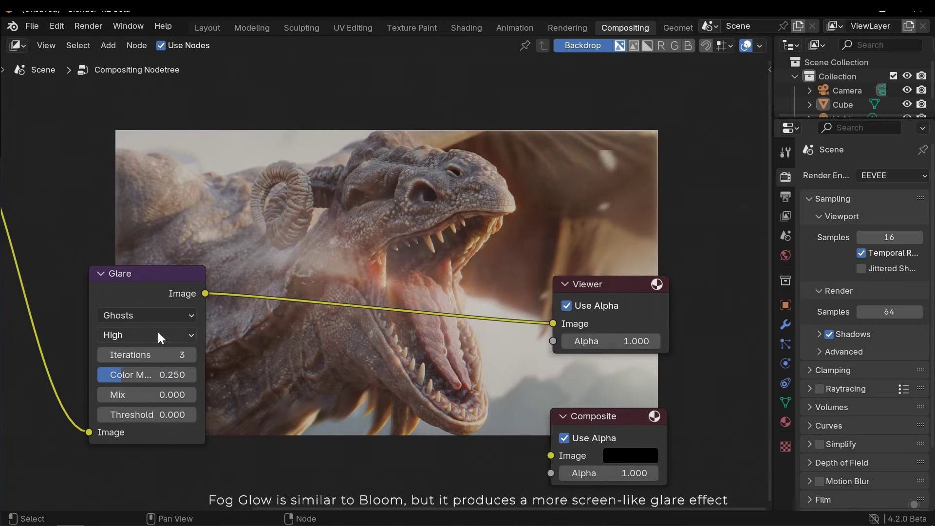
Step: Change the Glare node's type to Fog Glow
left_click(135, 317)
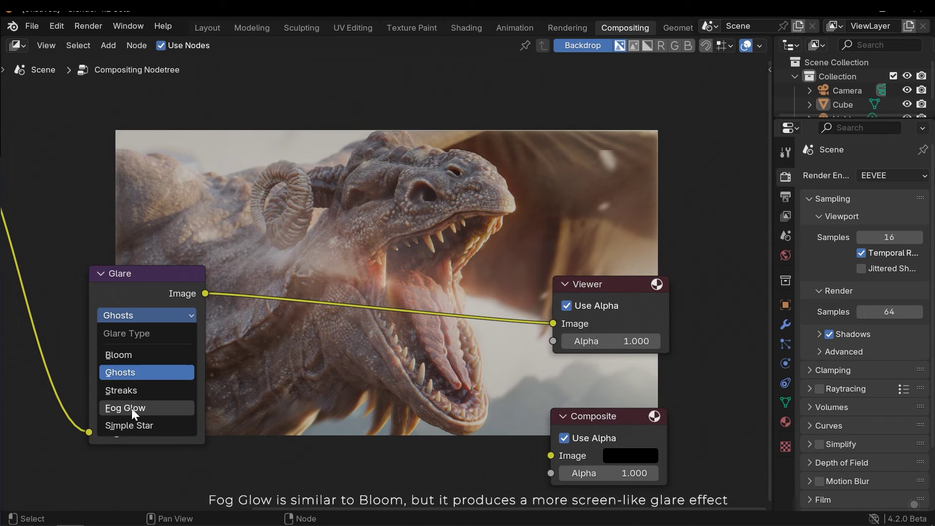
left_click(144, 406)
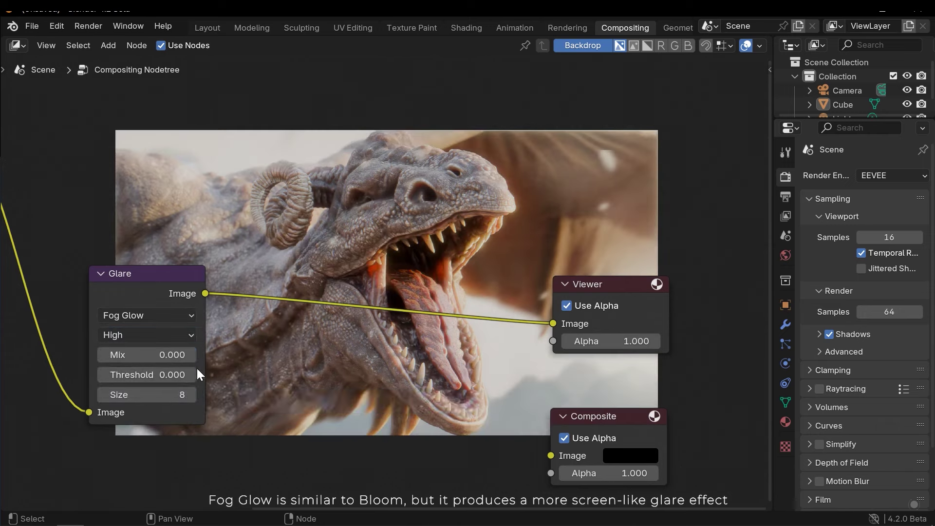
left_click(142, 316)
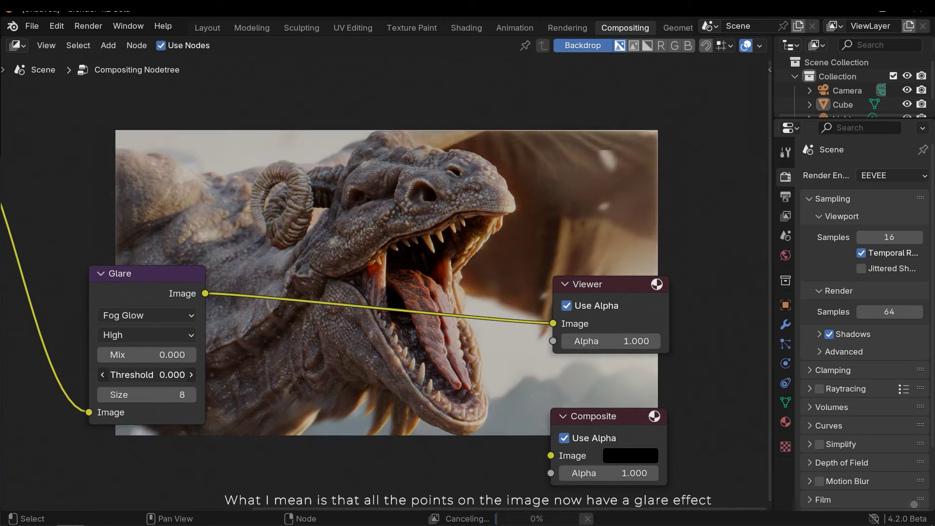
Step: Set the Fog Glow glare's threshold to 0.300 and its size to 9
mouse_move(151, 378)
left_mouse_down()
mouse_move(165, 378)
mouse_move(150, 395)
left_mouse_up()
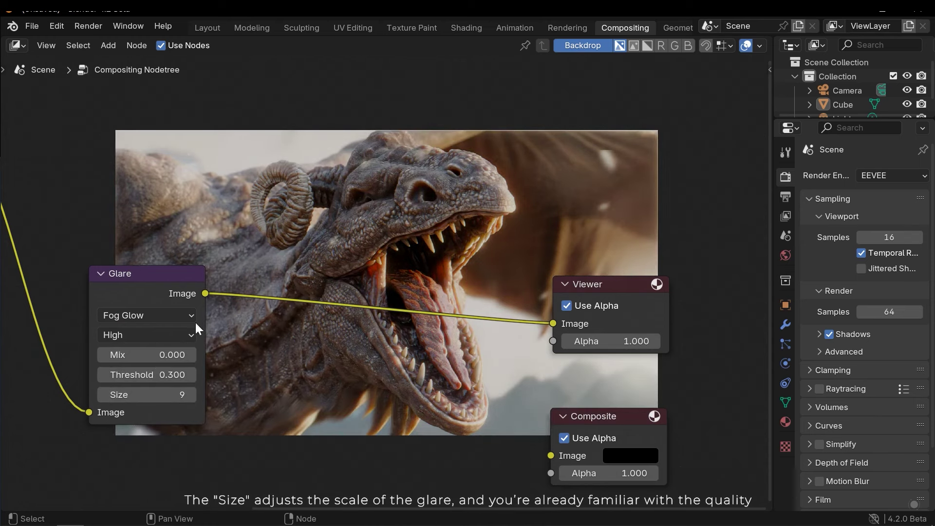
left_click(156, 335)
Step: Change the glare type to Simple Star, with 5 iterations and a threshold of 0.100
left_click(138, 316)
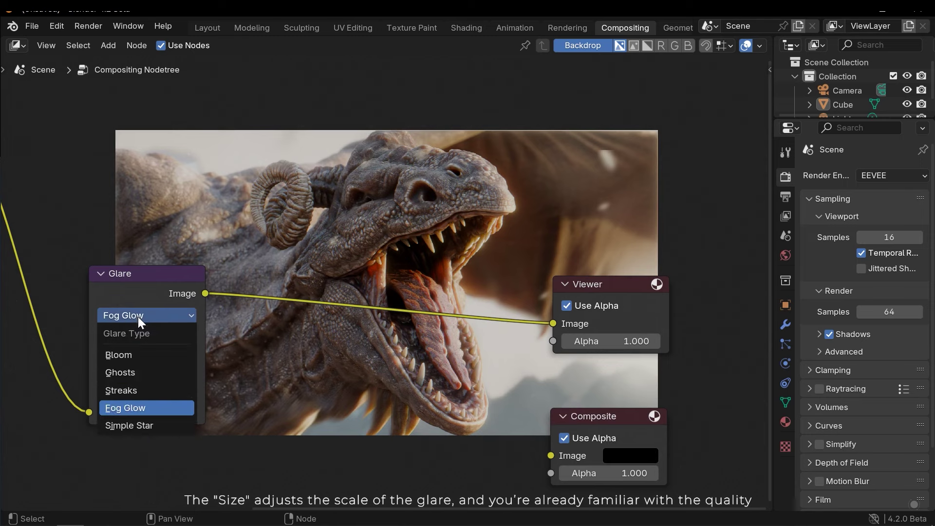
left_click(127, 425)
left_click_drag(142, 356, 168, 357)
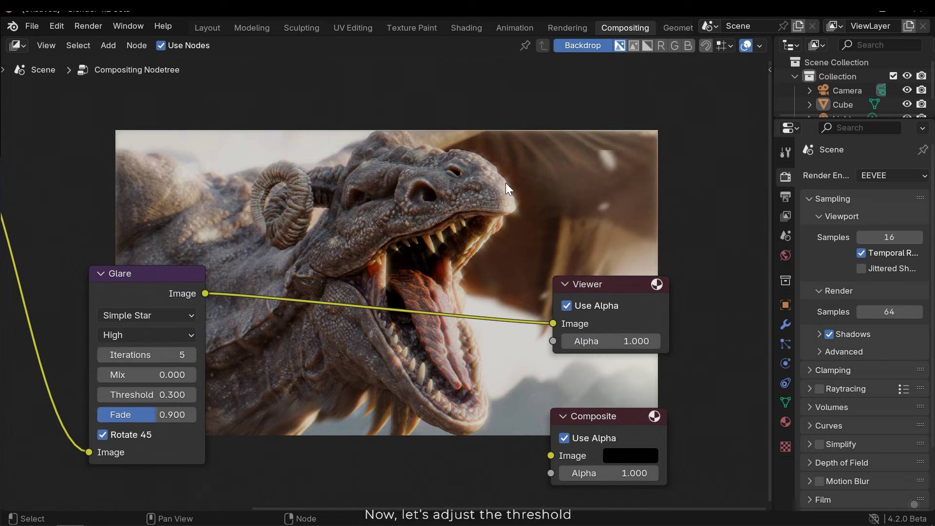
scroll(542, 153, "up", 2)
scroll(535, 176, "down", 1)
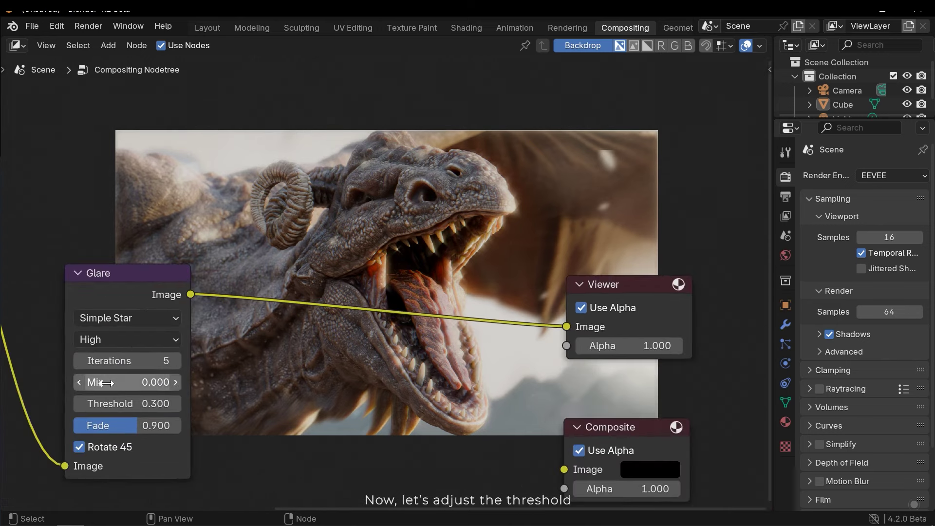
mouse_move(136, 403)
left_mouse_down()
mouse_move(122, 404)
mouse_move(156, 403)
mouse_move(122, 403)
mouse_move(135, 396)
left_mouse_up()
Step: Show the node editor's backdrop settings and enlarge the backdrop to a zoom of 1.75 to examine the star glare
key("n")
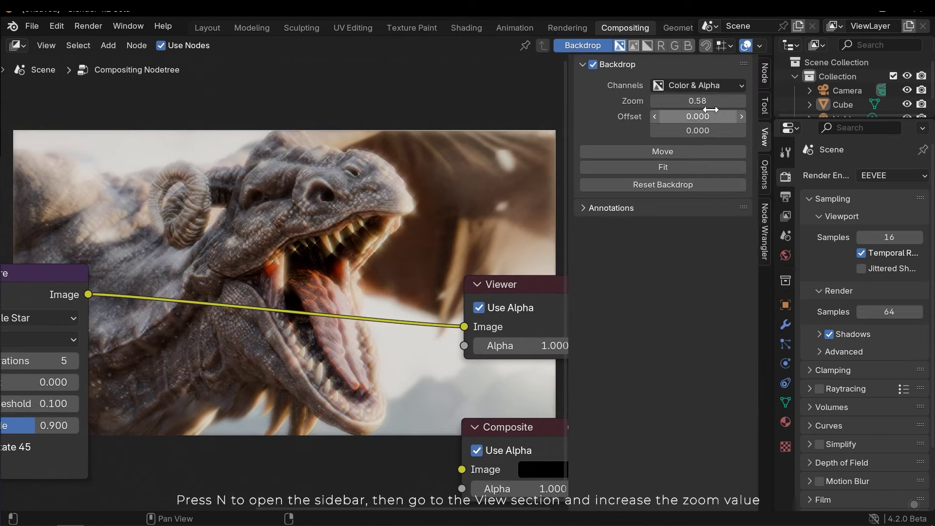
left_click_drag(705, 109, 763, 110)
scroll(302, 268, "down", 2)
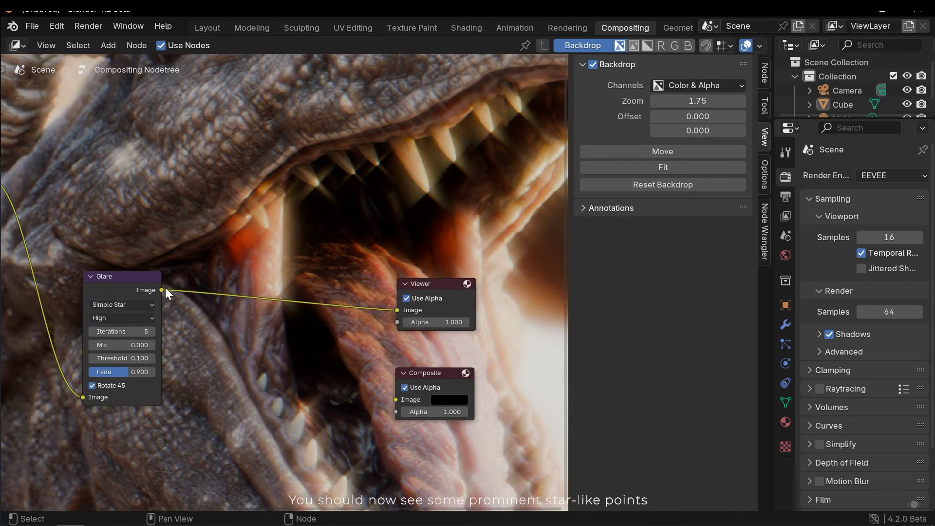
Step: Change the Glare node's type from Simple Star back to Bloom, keeping the High quality
left_click(113, 318)
key("Escape")
left_click(123, 303)
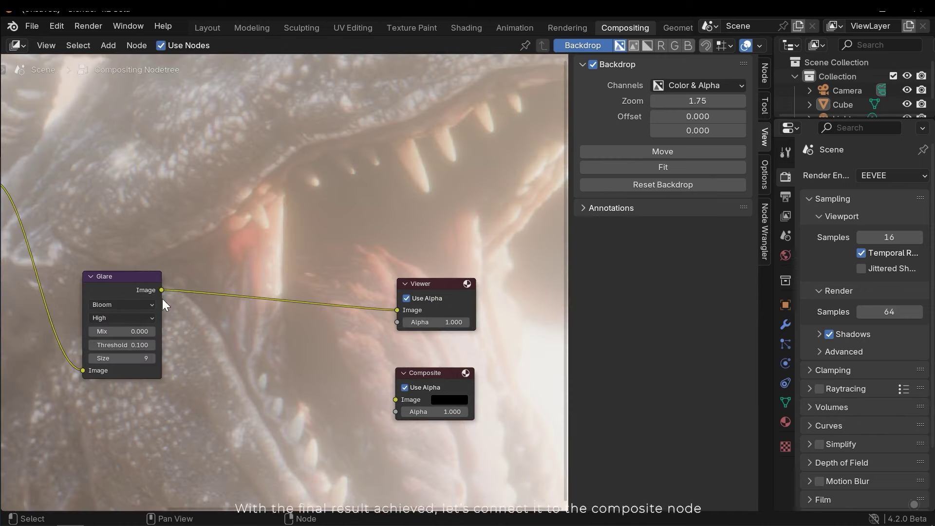
Step: Connect the Glare node's Image output to the Composite node's Image input and set the backdrop zoom to 0.61
left_click_drag(162, 290, 169, 293)
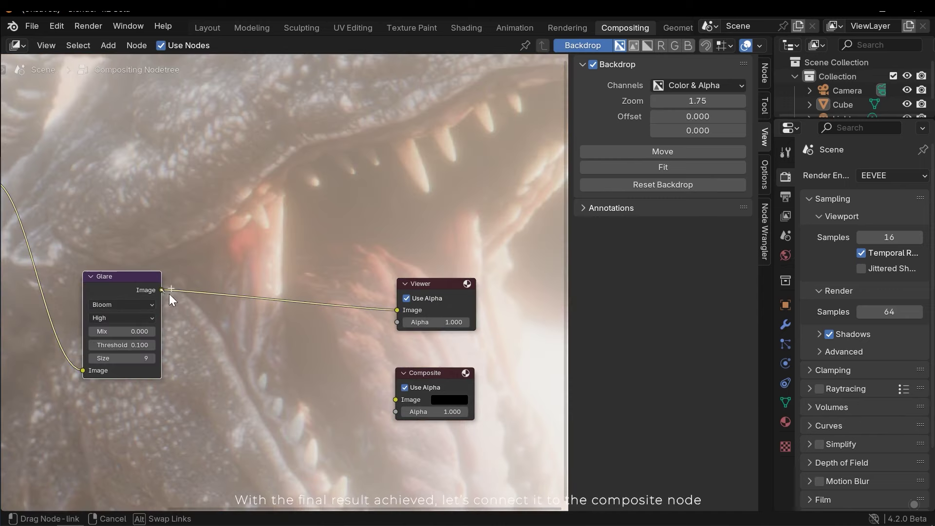
left_click_drag(403, 400, 403, 400)
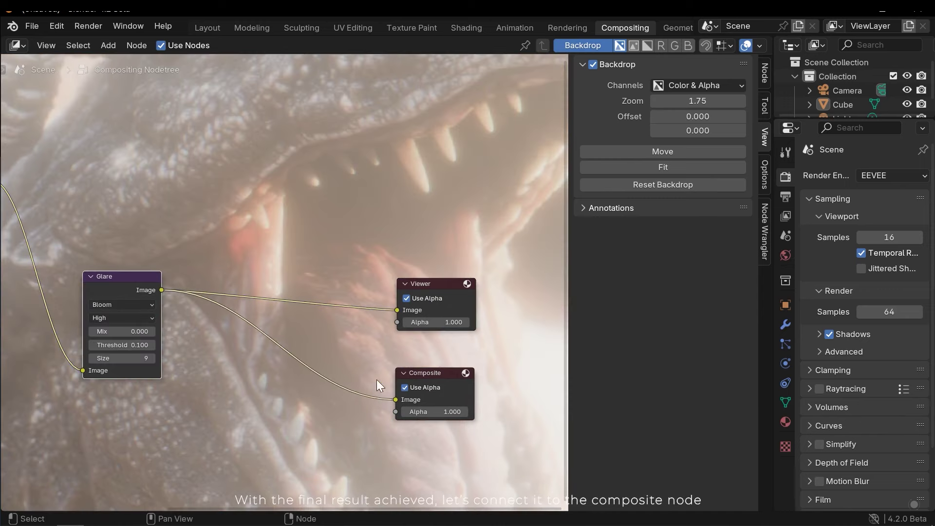
left_click_drag(705, 105, 638, 105)
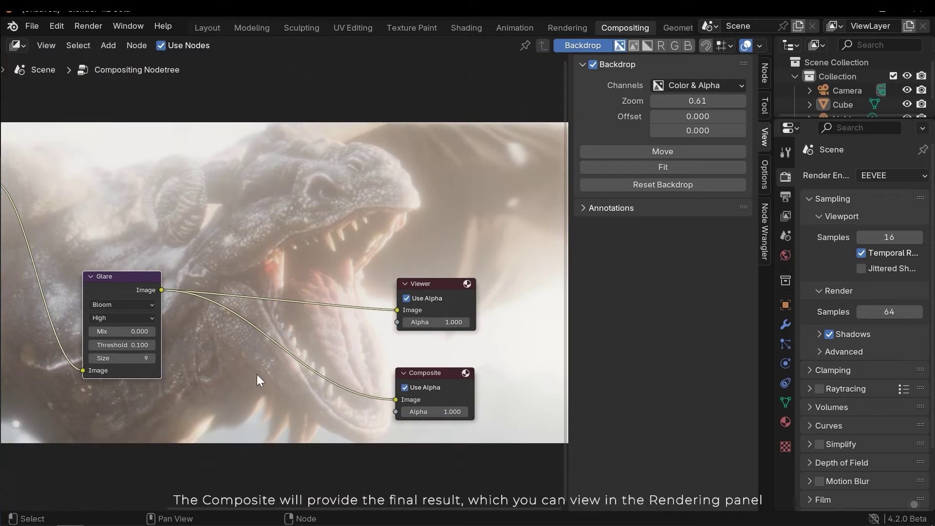
Step: Display the Viewer Node image in the Rendering workspace and inspect the dragon's glare up close
left_click(566, 28)
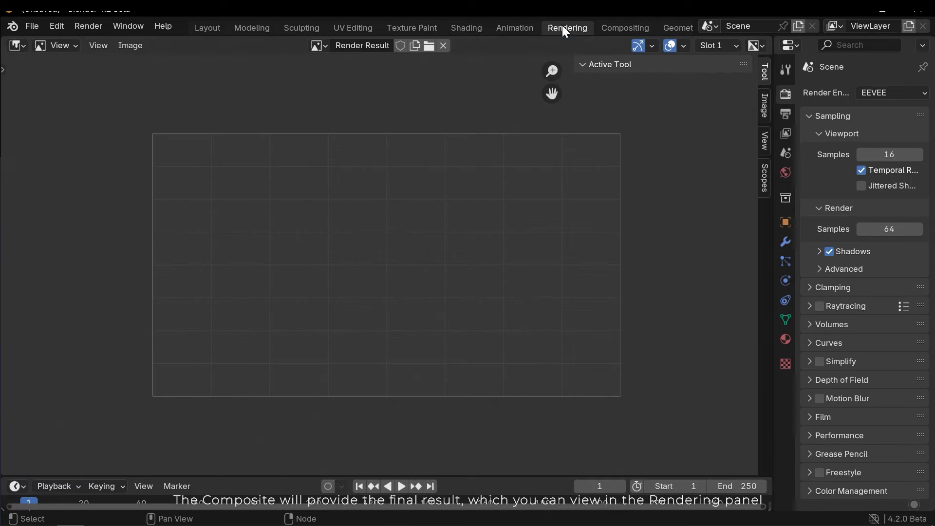
left_click(316, 46)
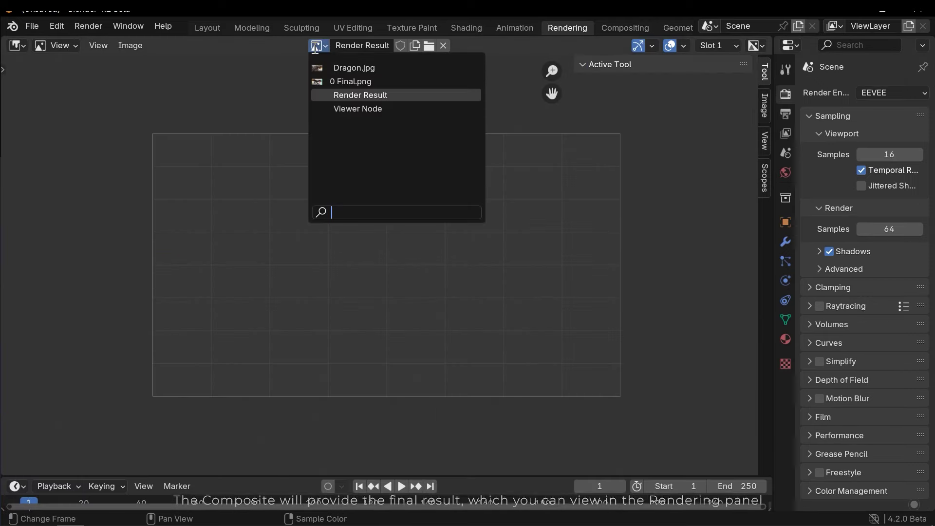
left_click(361, 111)
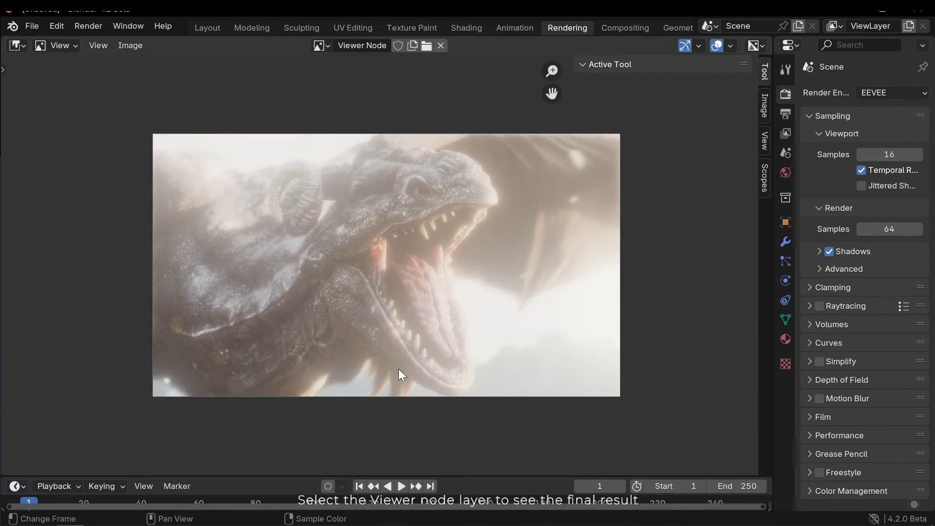
scroll(485, 307, "up", 2)
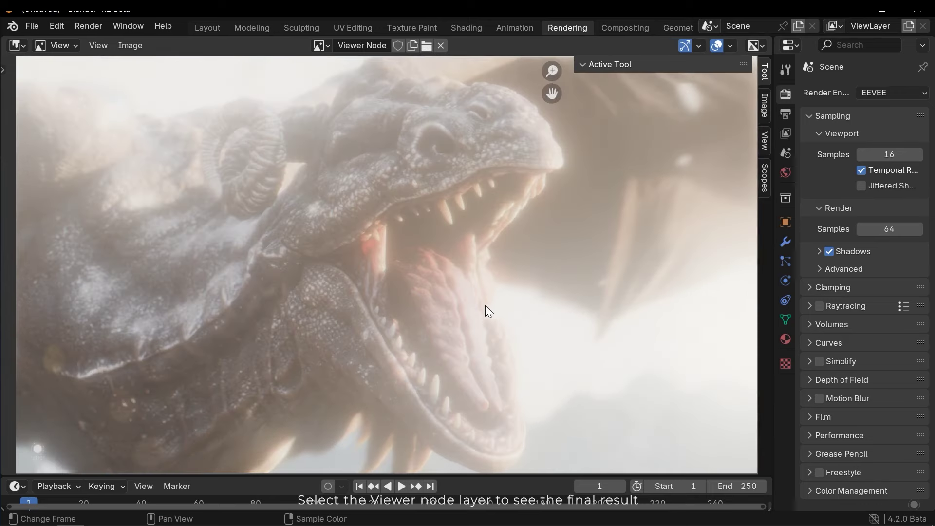
scroll(492, 288, "down", 2)
Step: Bring up the save options for the Viewer Node image
left_click(141, 46)
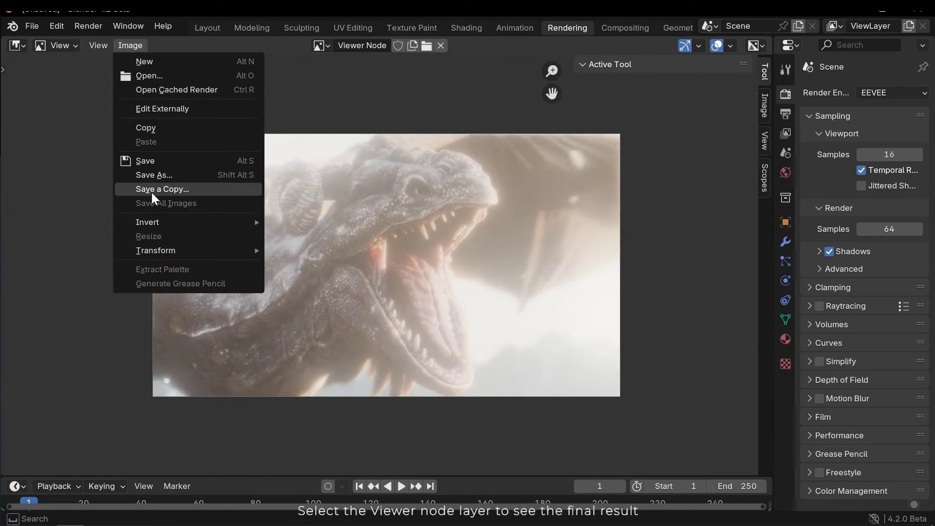